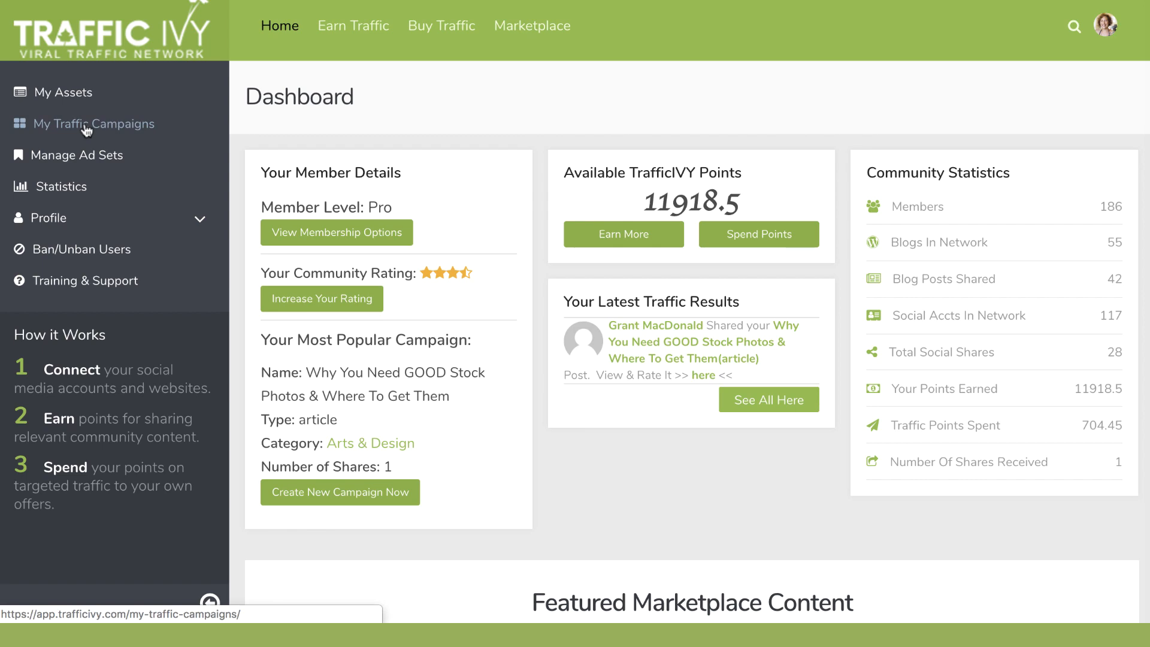
- Open My Traffic Campaigns and fill in the campaign info for a new campaign named Making Photos That Sell
left_click(87, 127)
left_click(393, 181)
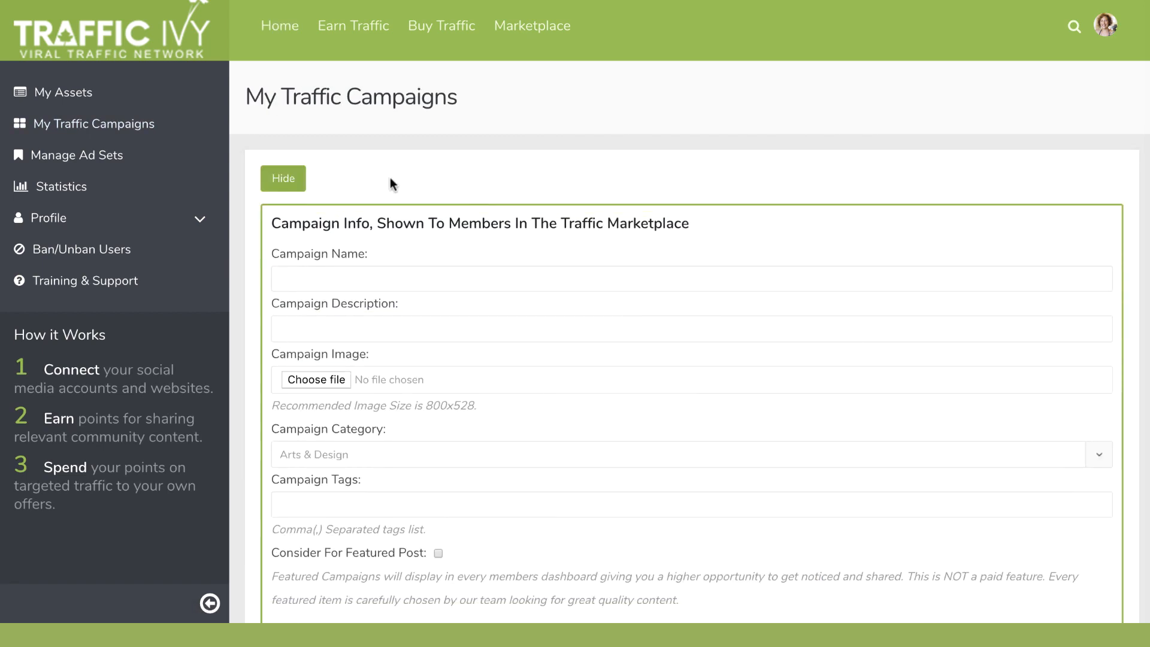
scroll(484, 538, "down", 1)
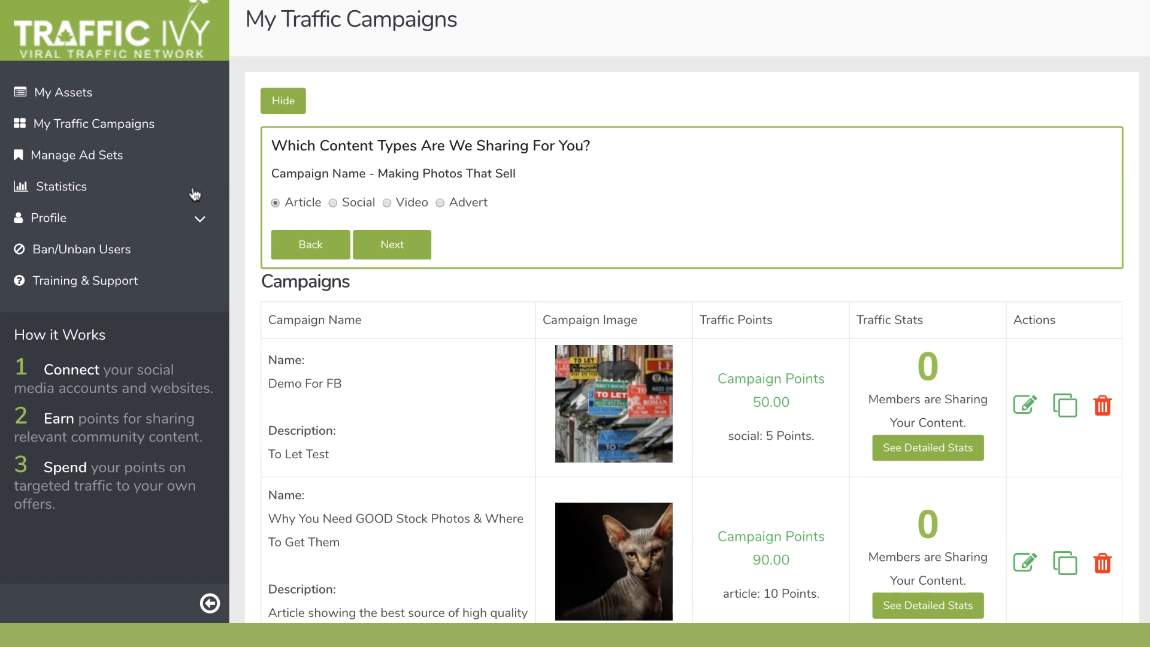
- Add Article content to the campaign, titled Top Tips For Capturing Photos People Want To Buy, with the travel photography text, and save it
left_click(400, 243)
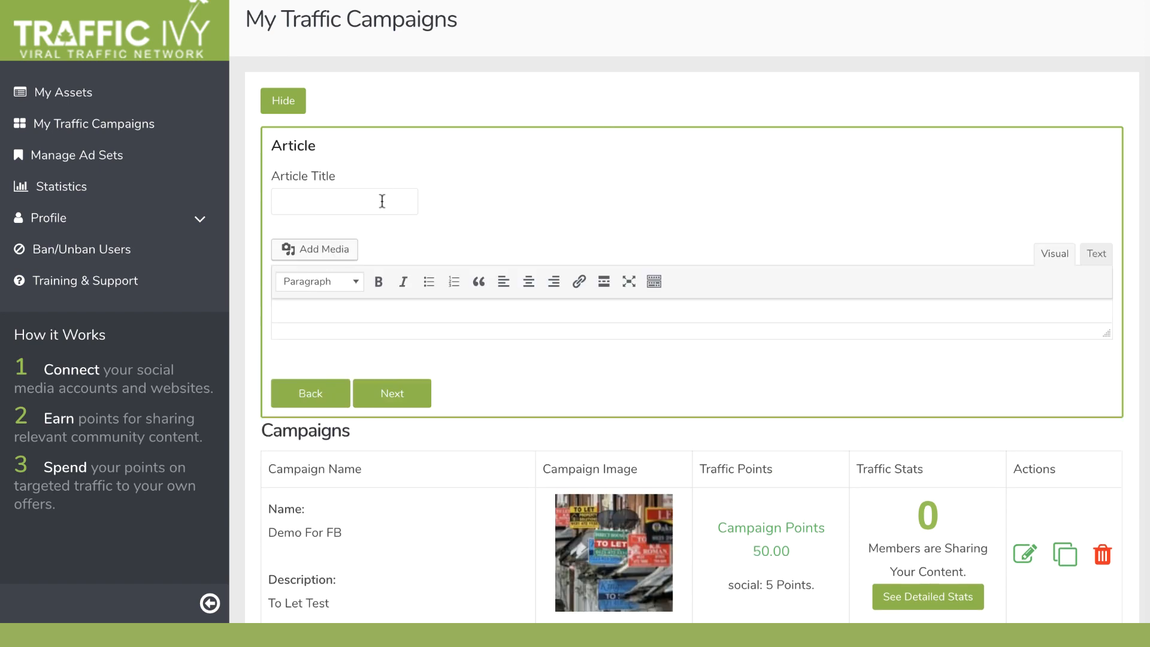
left_click(382, 201)
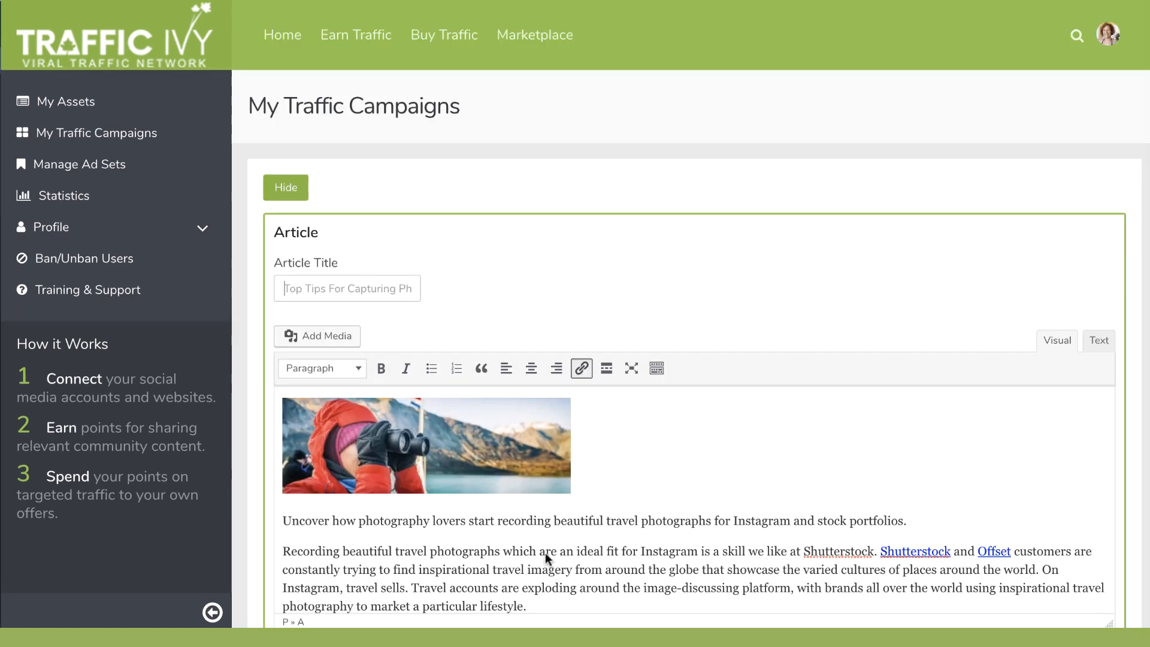
scroll(545, 552, "down", 2)
scroll(545, 552, "down", 2)
scroll(540, 484, "up", 4)
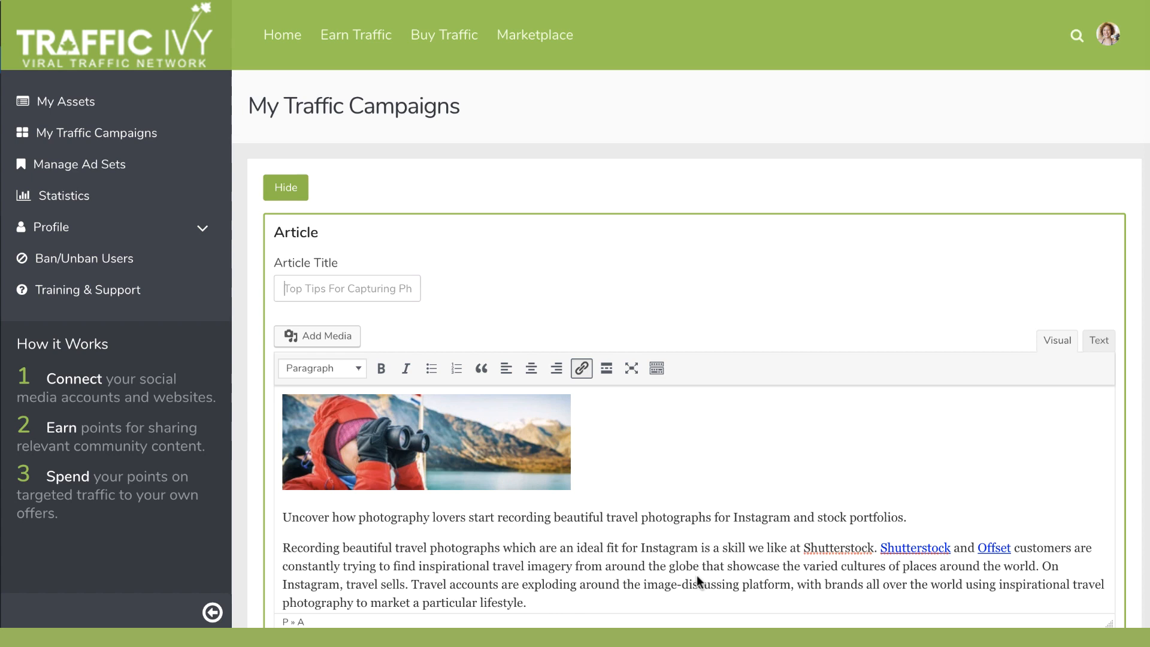
scroll(696, 575, "down", 10)
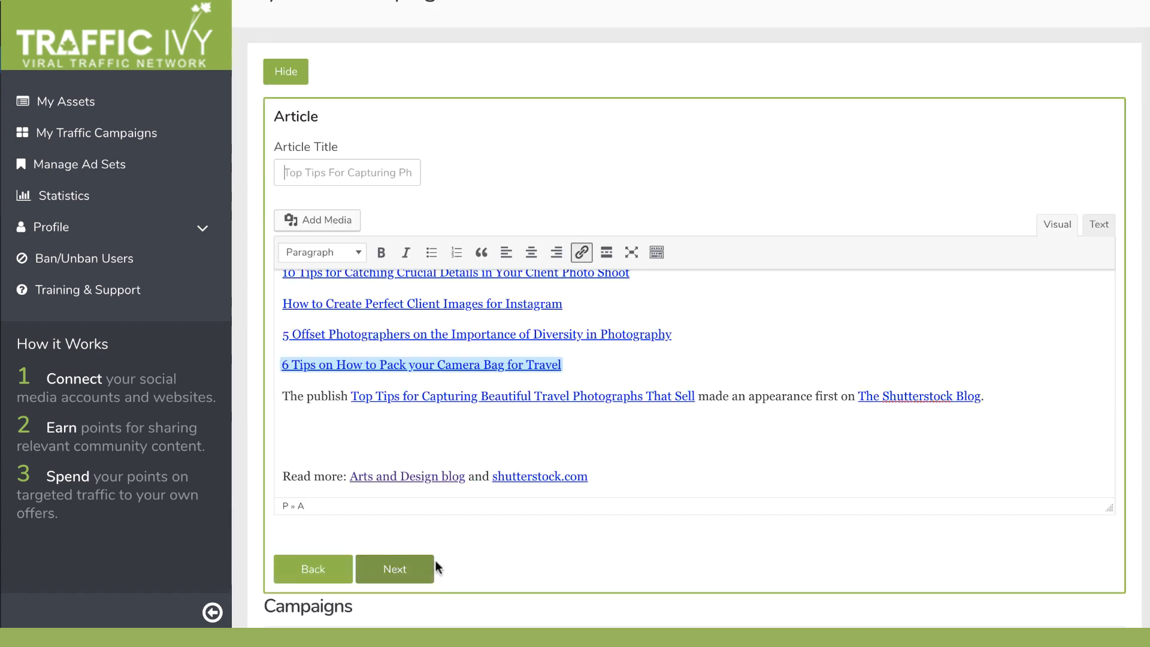
left_click(411, 572)
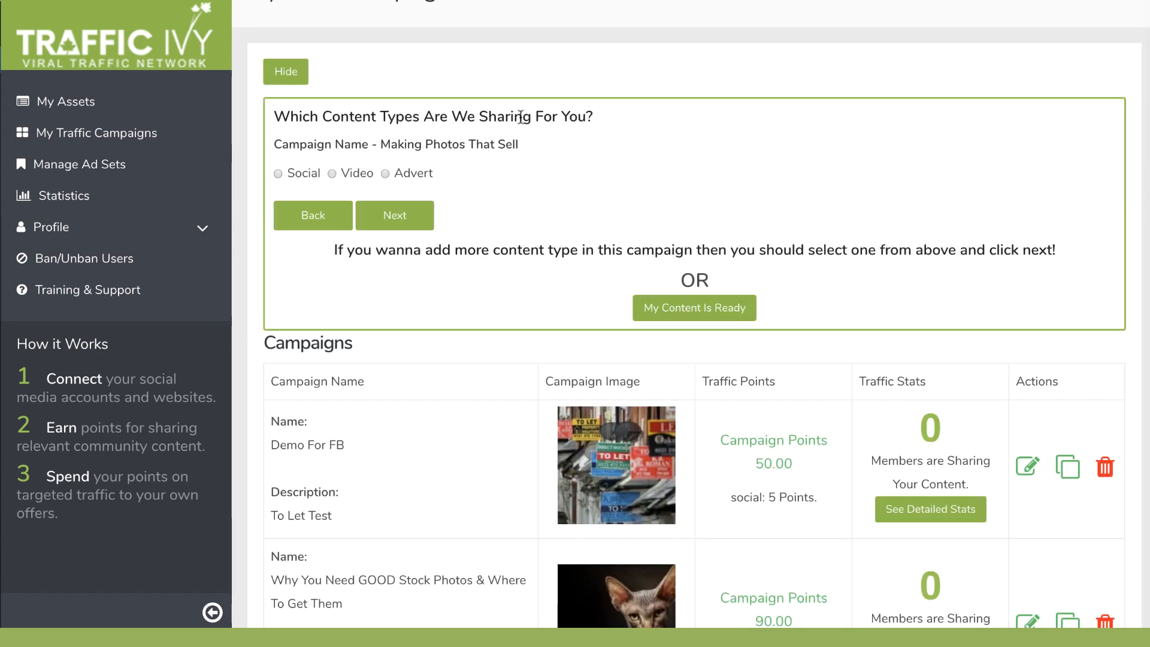
- Choose the Social content type and prepare post content for Facebook, Twitter and Reddit
left_click(282, 172)
left_click(358, 217)
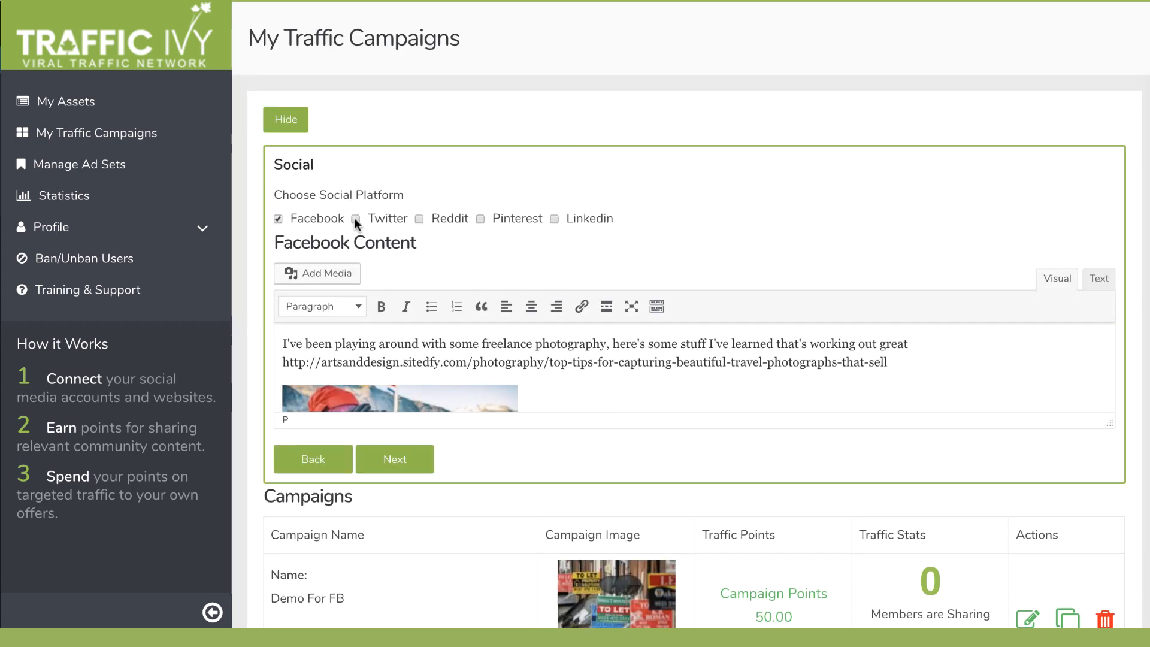
left_click(355, 219)
left_click(420, 218)
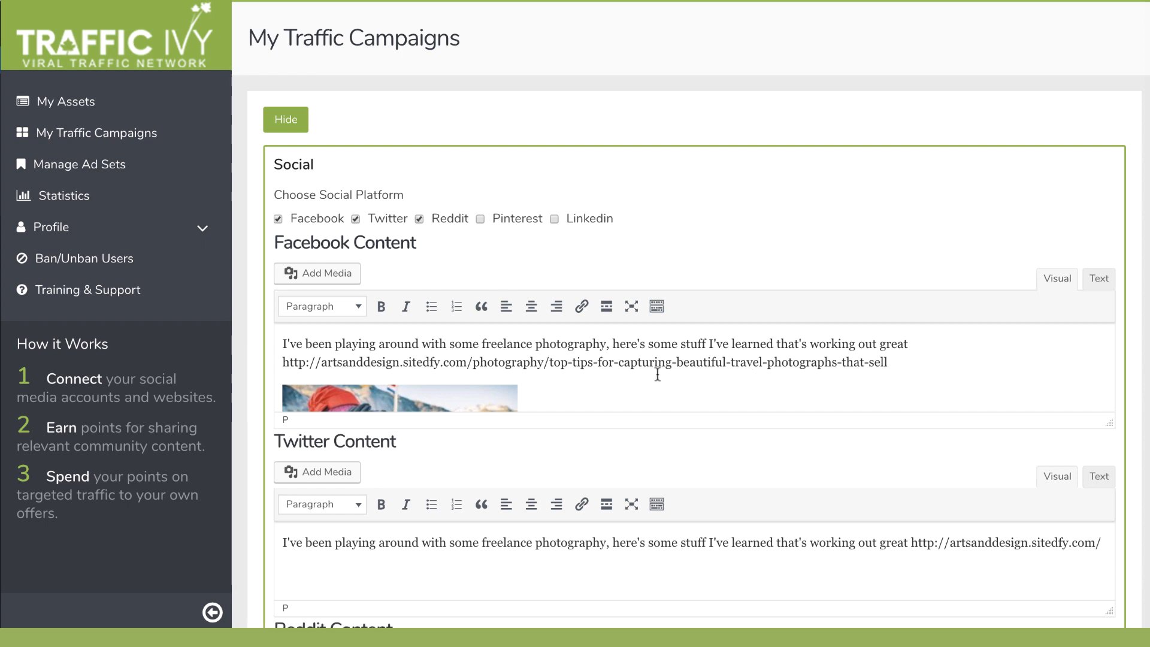
scroll(632, 377, "down", 1)
scroll(634, 378, "up", 1)
scroll(257, 411, "down", 10)
left_click(410, 53)
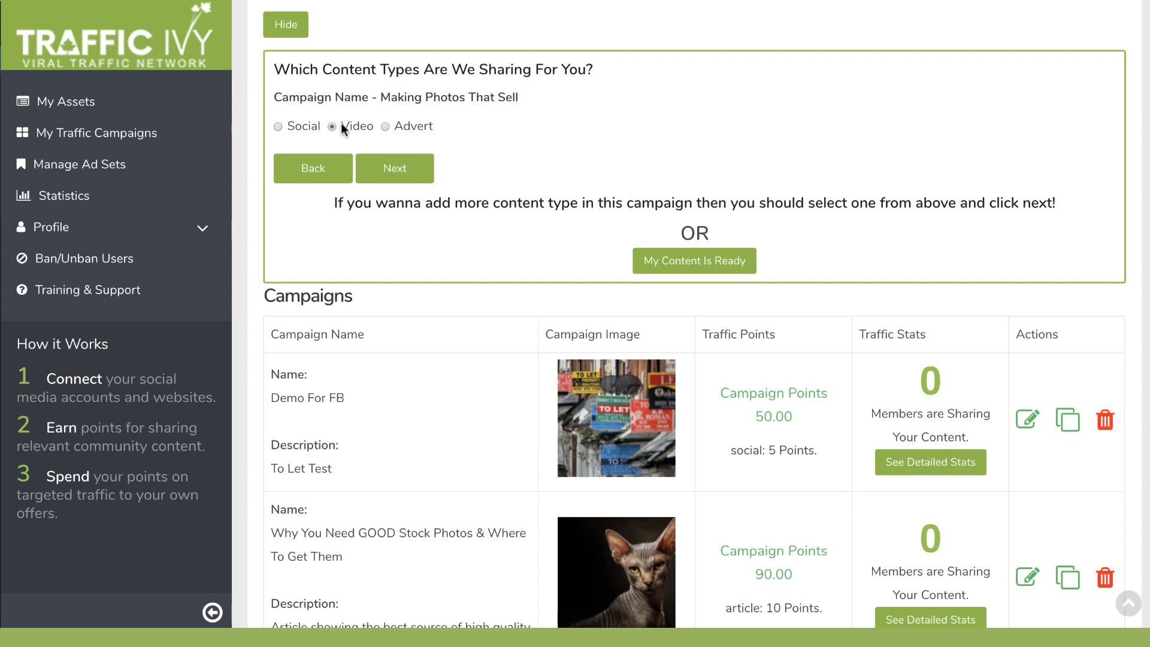
- Open the Video content type, enlarge its content editor, and return to the content type choice
left_click(415, 172)
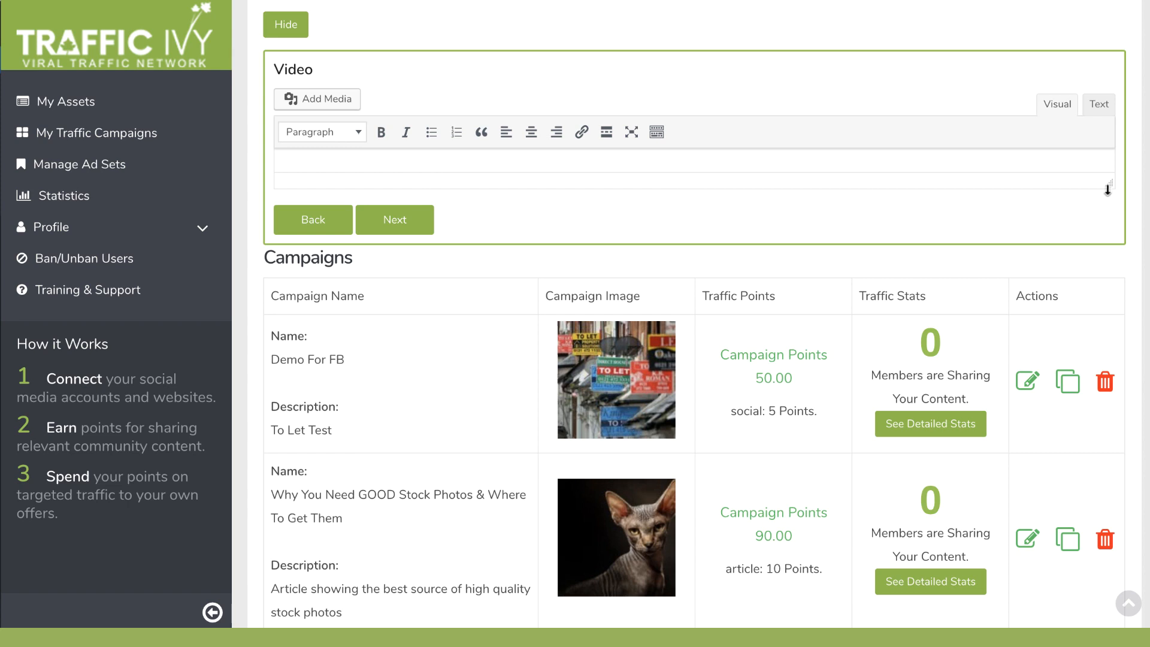
left_click_drag(1109, 183, 1108, 235)
left_click(805, 199)
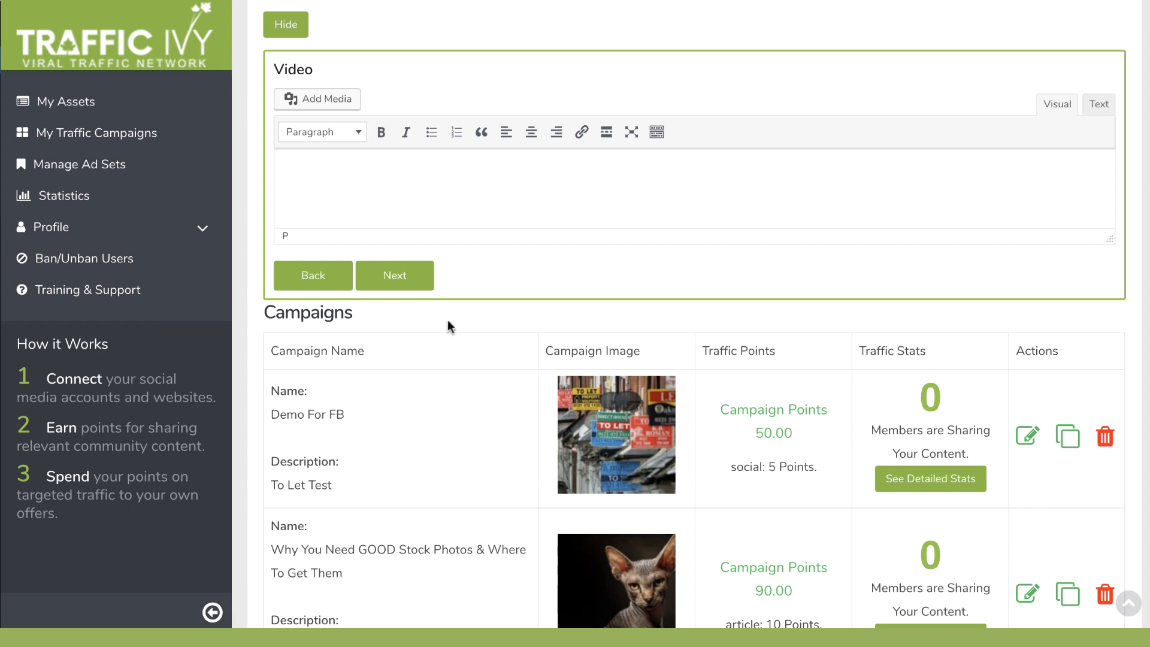
left_click(422, 277)
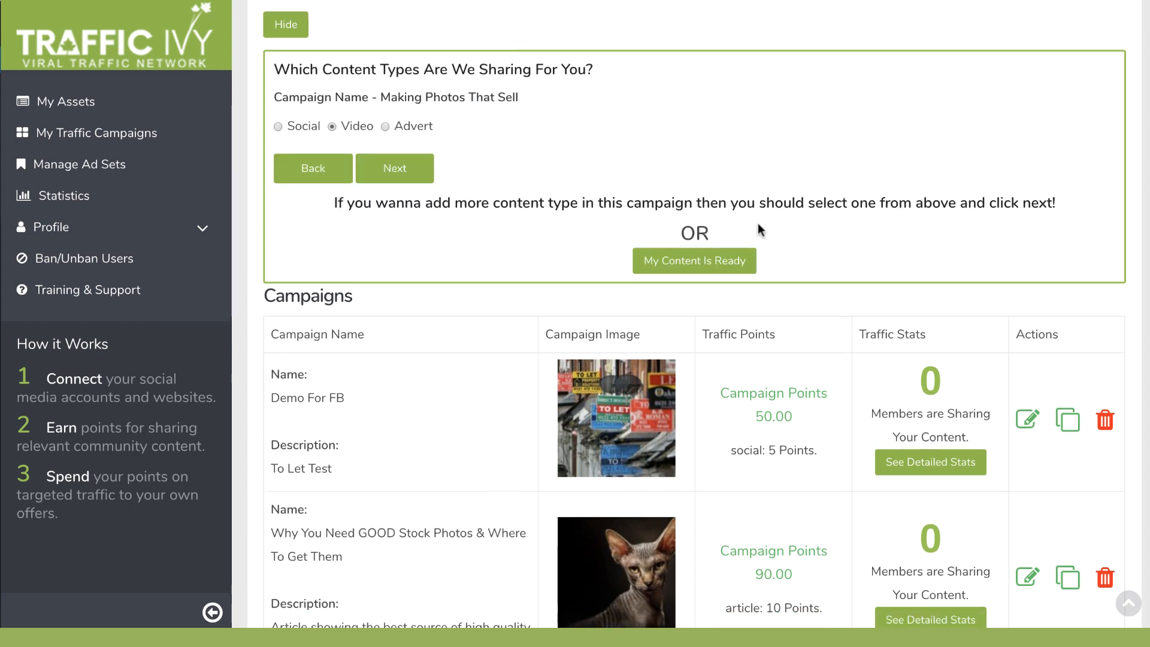
- Mark the content as ready, set Article Points to 10 and Max Points Used to 100, and create the campaign
left_click(711, 264)
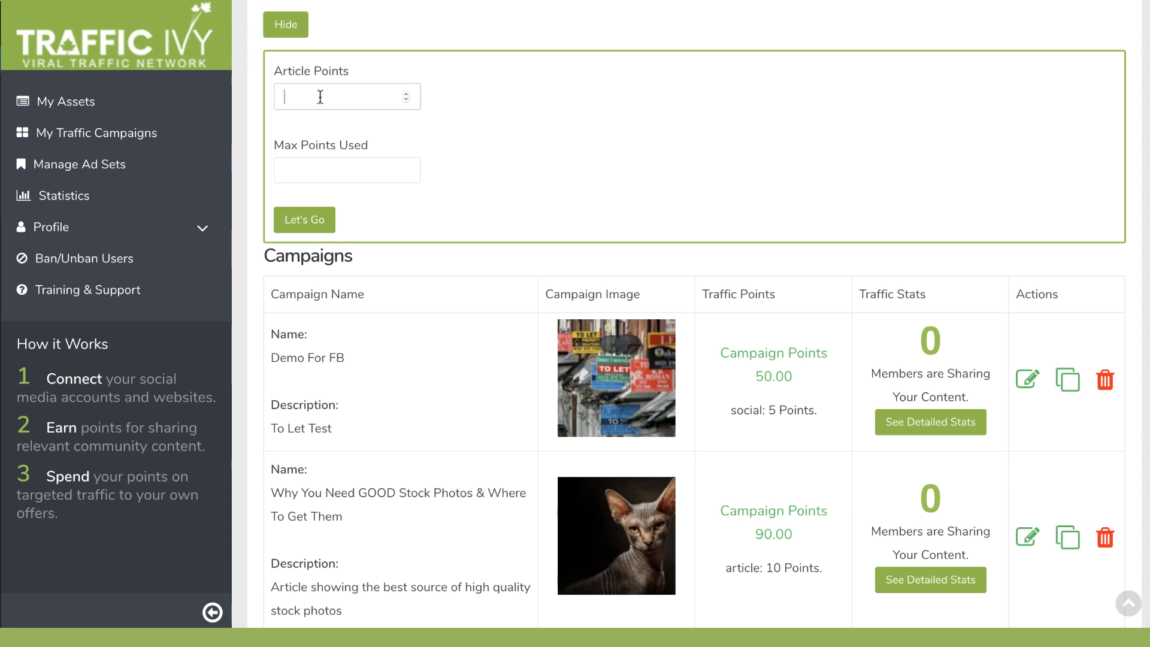
type("10")
left_click(312, 169)
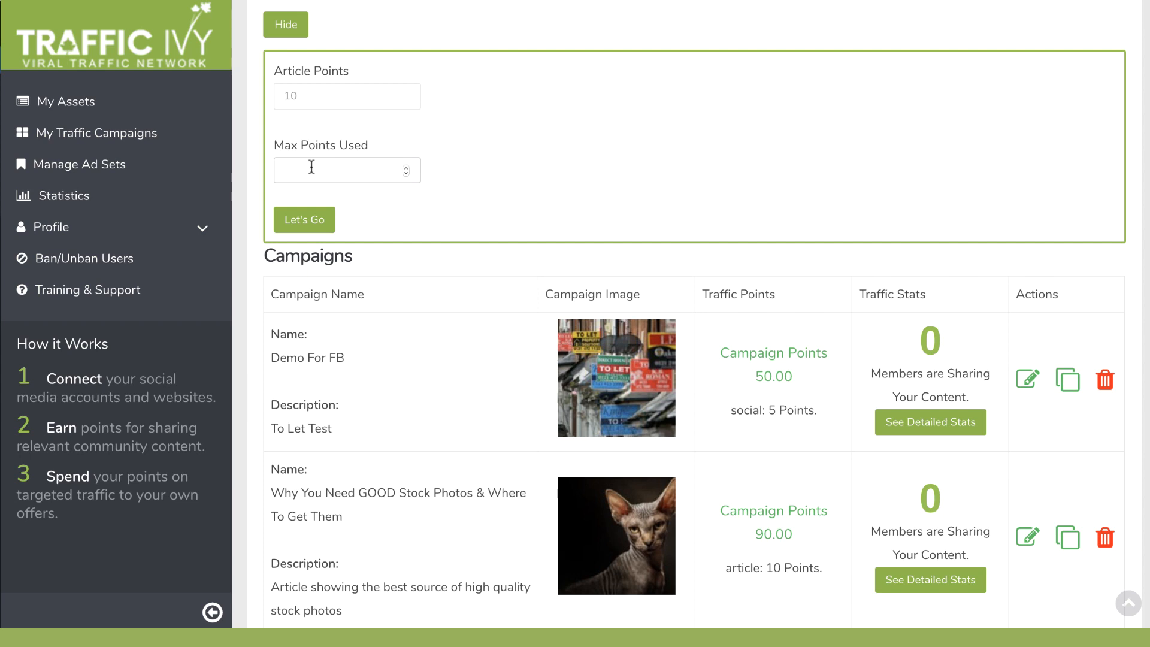
type("100")
left_click(485, 162)
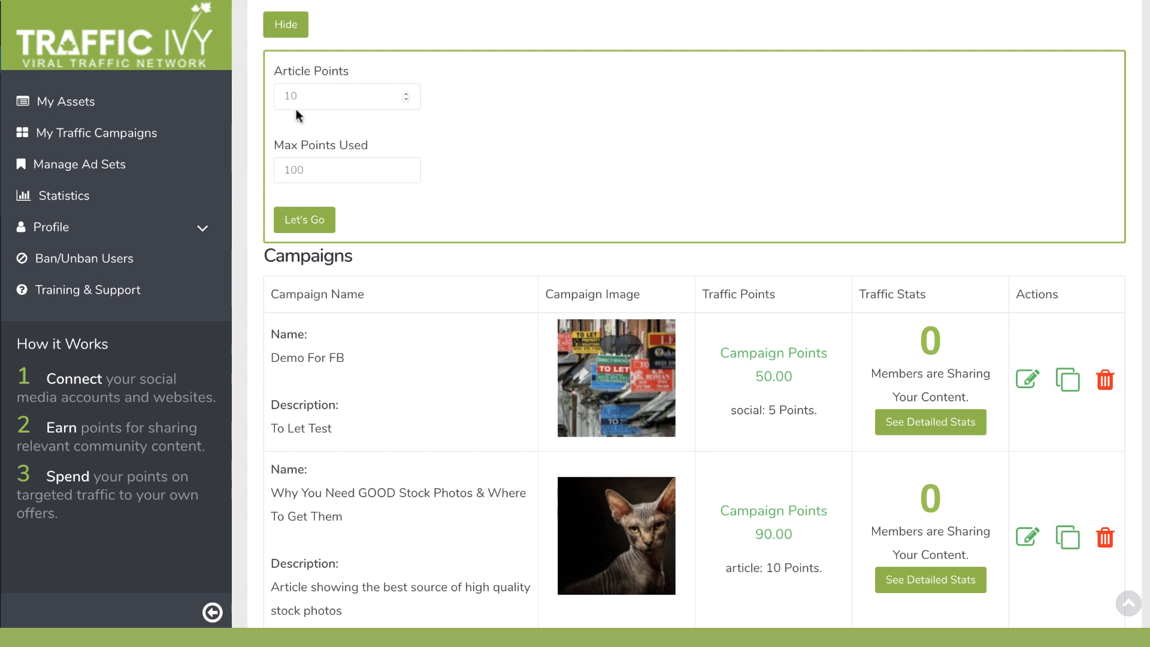
left_click(308, 220)
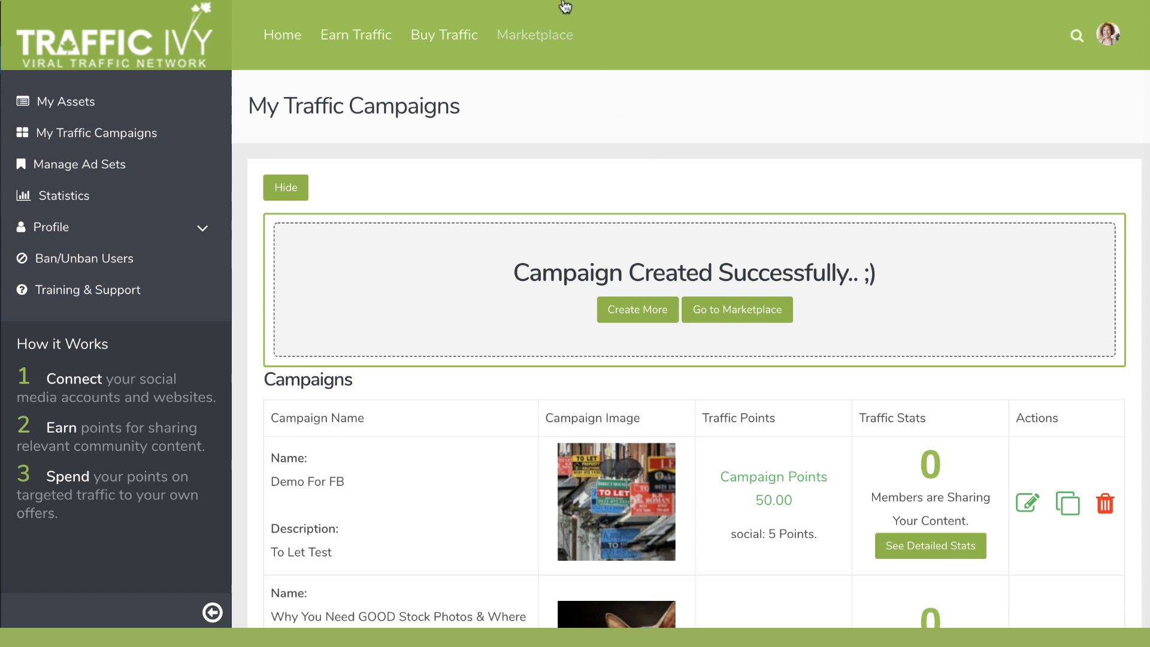
- Open the Making Photos That Sell campaign from the Marketplace for promotion and view its full article
left_click(543, 37)
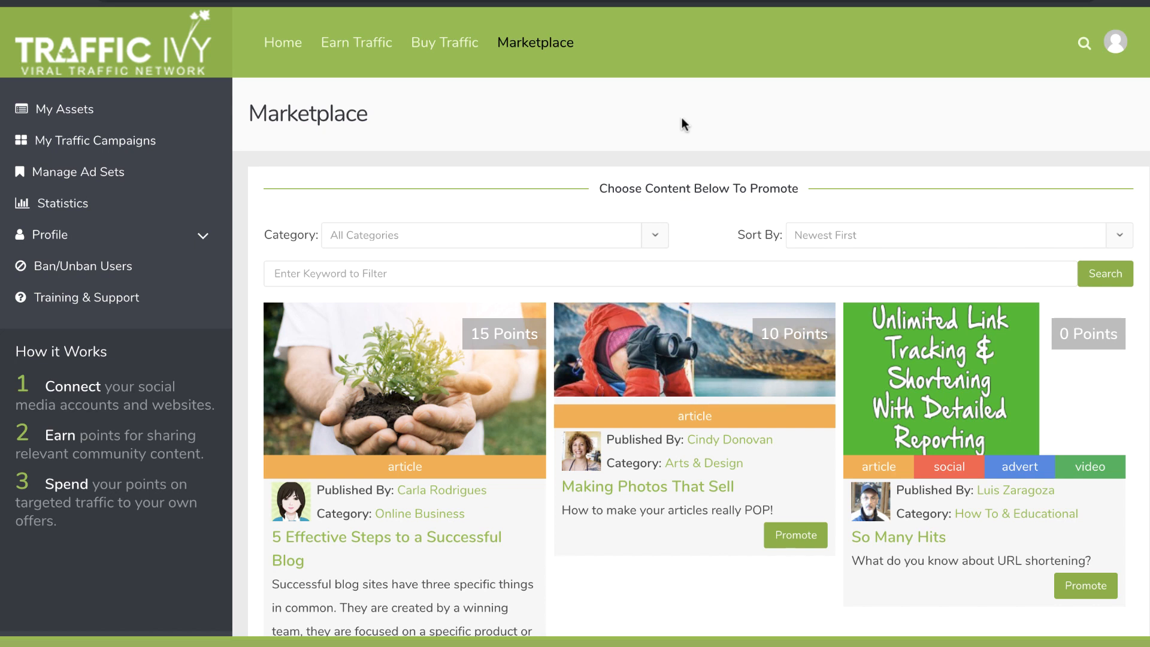
left_click(803, 535)
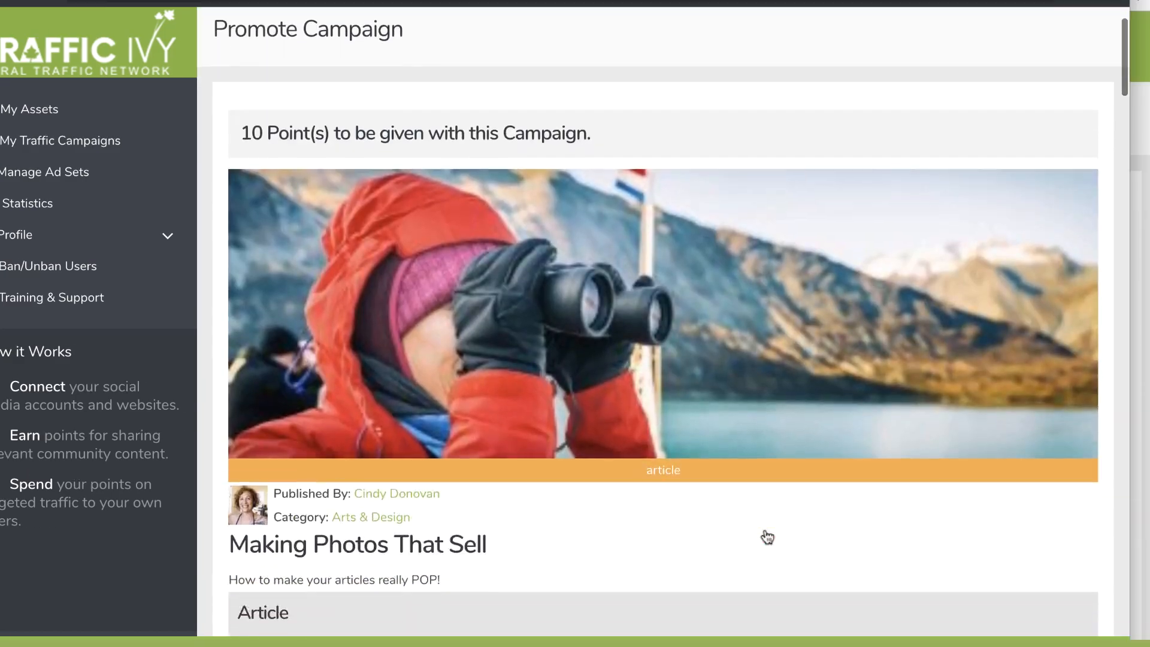
scroll(766, 528, "down", 10)
scroll(766, 525, "down", 20)
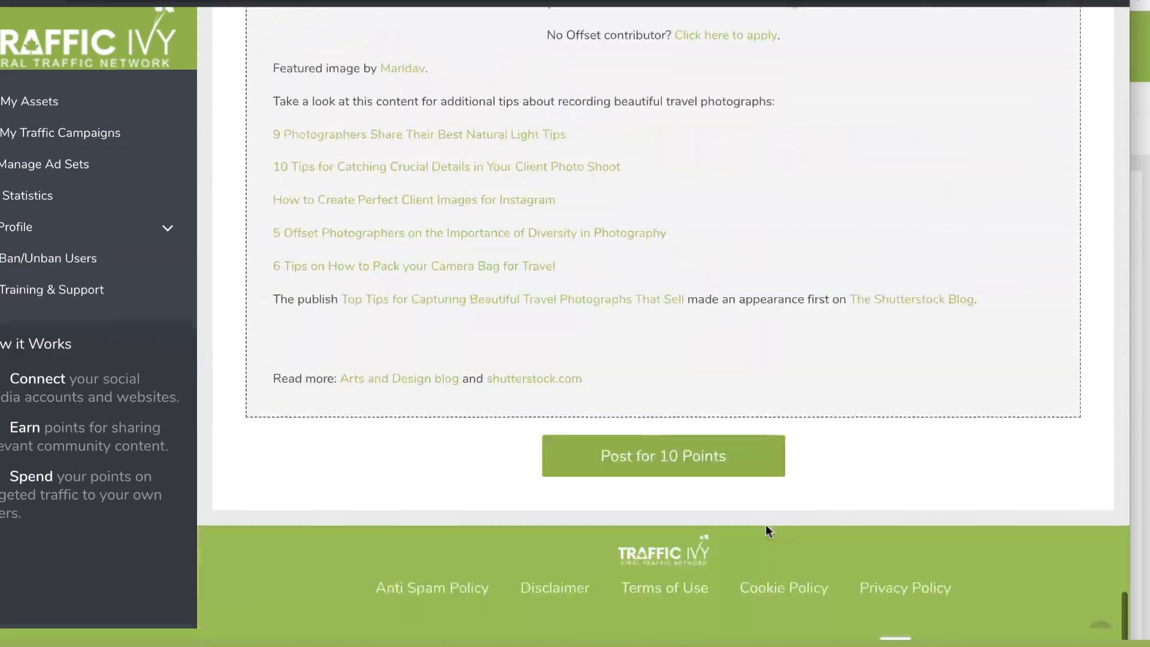
- Post the article for 10 points to homelifestyle.sitedfy.com in the Inspirational category
left_click(684, 454)
left_click(429, 334)
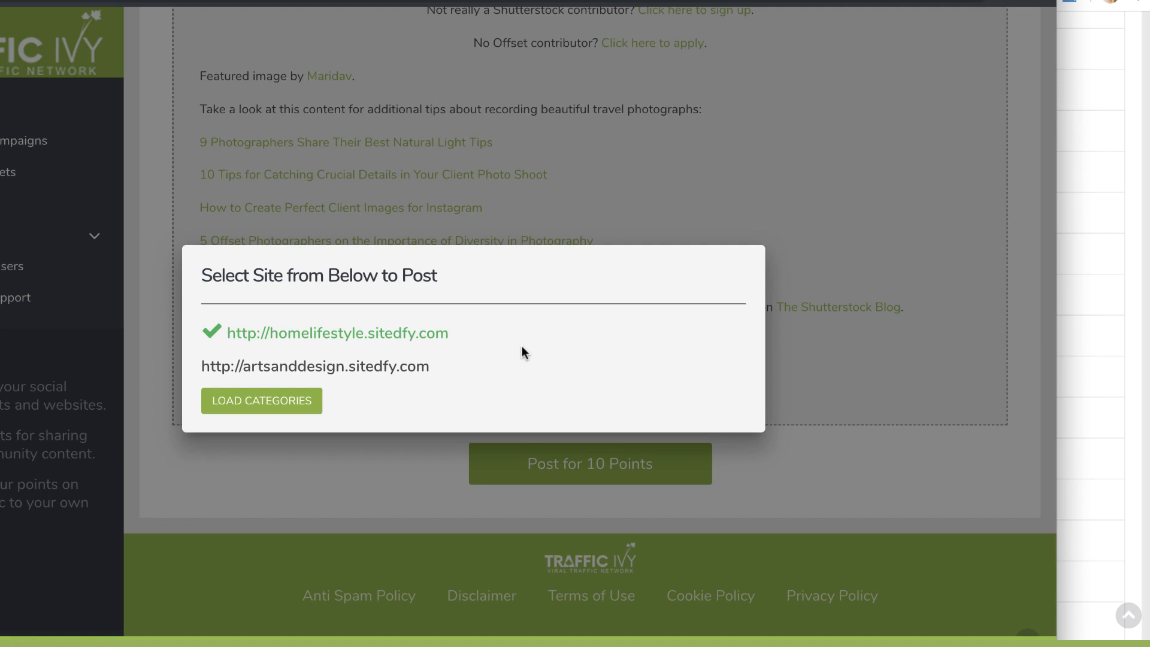
left_click(360, 412)
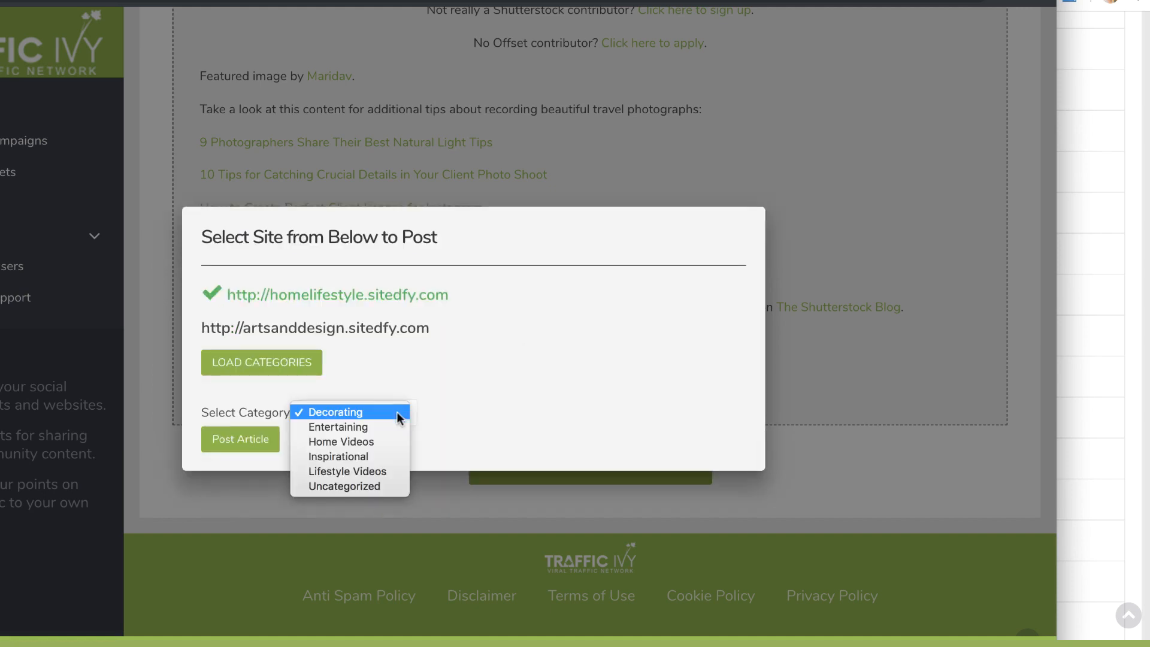
left_click(377, 454)
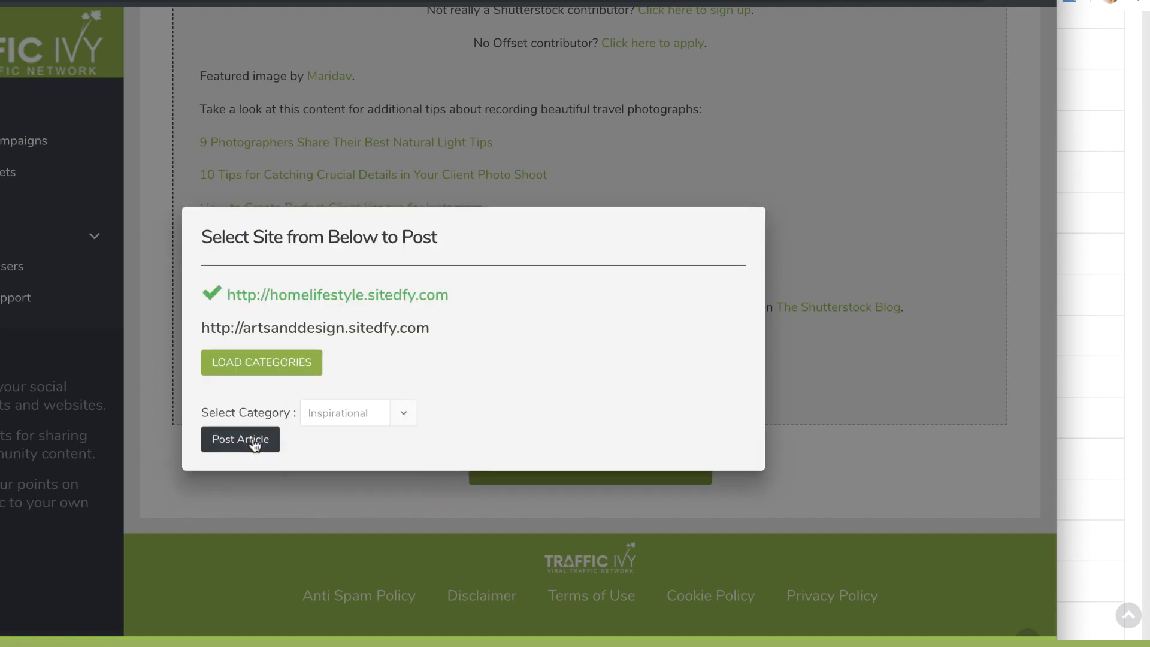
left_click(251, 441)
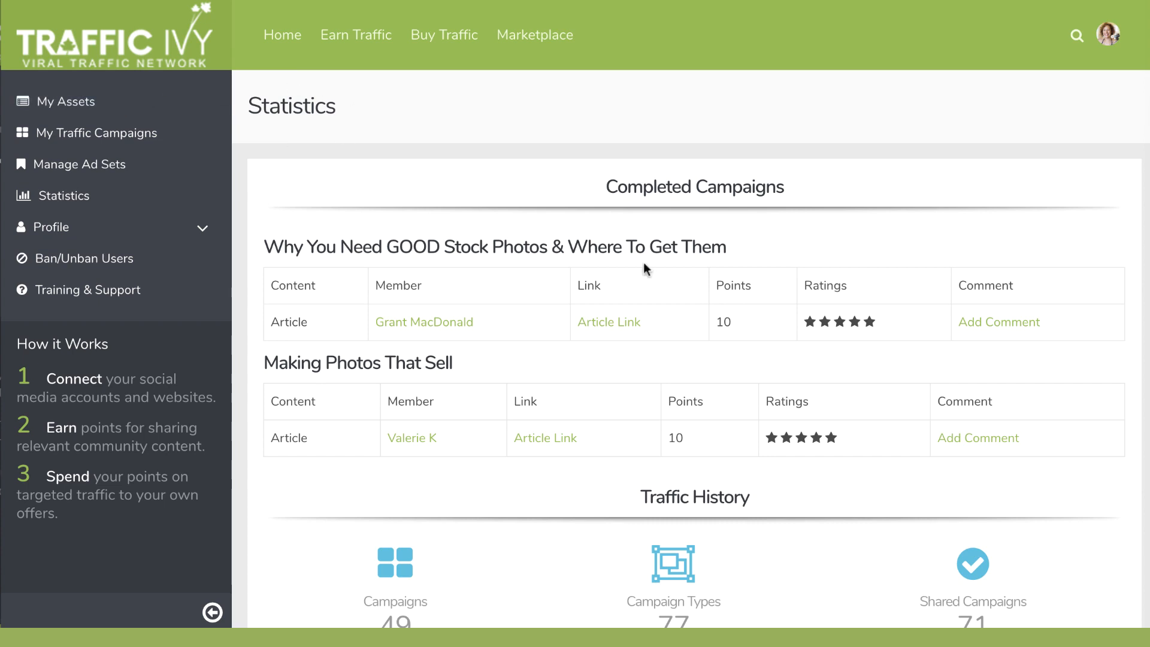
- Open the shared Making Photos That Sell article from the completed campaigns and read through the published blog post
left_click(537, 439)
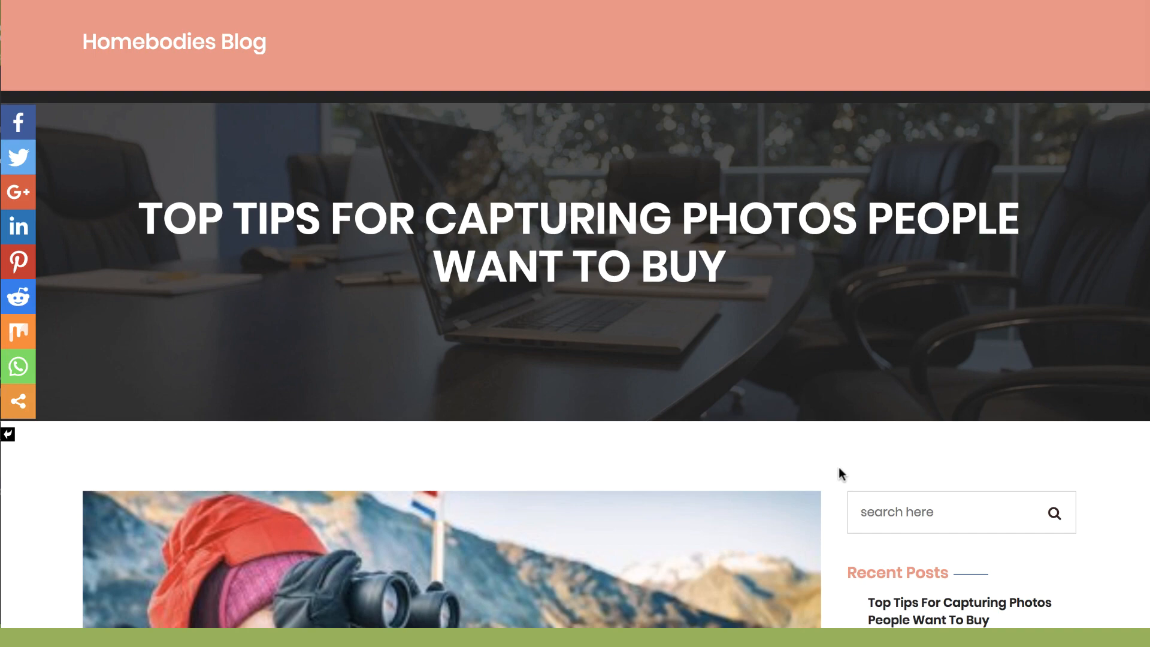
scroll(840, 469, "down", 7)
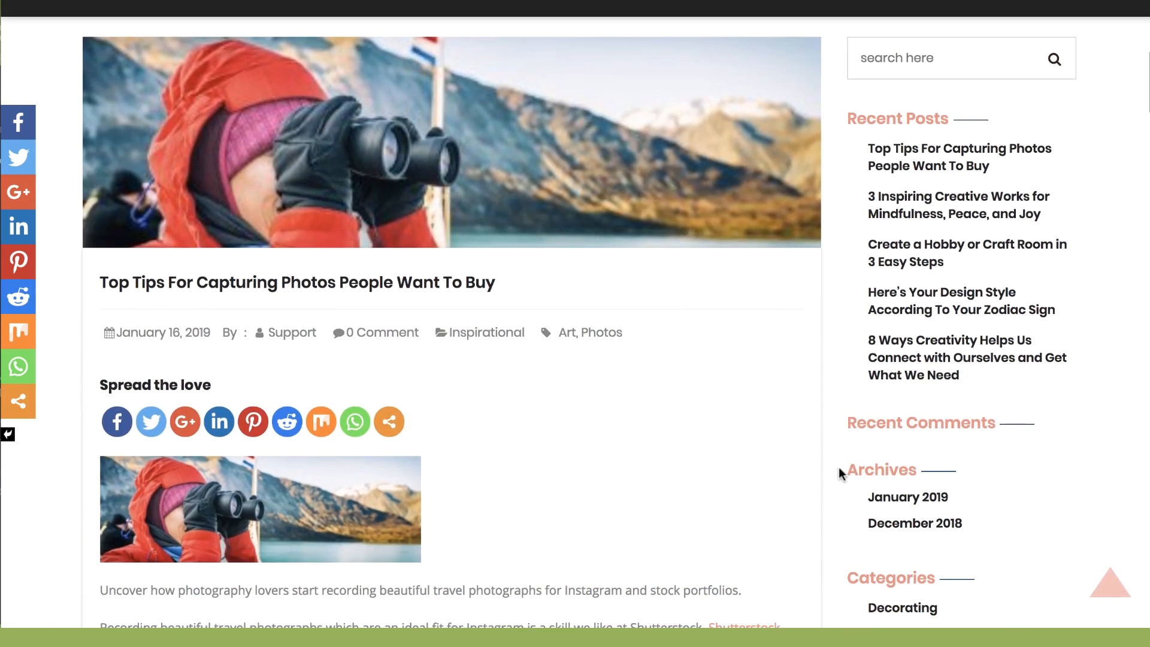
scroll(839, 466, "down", 2)
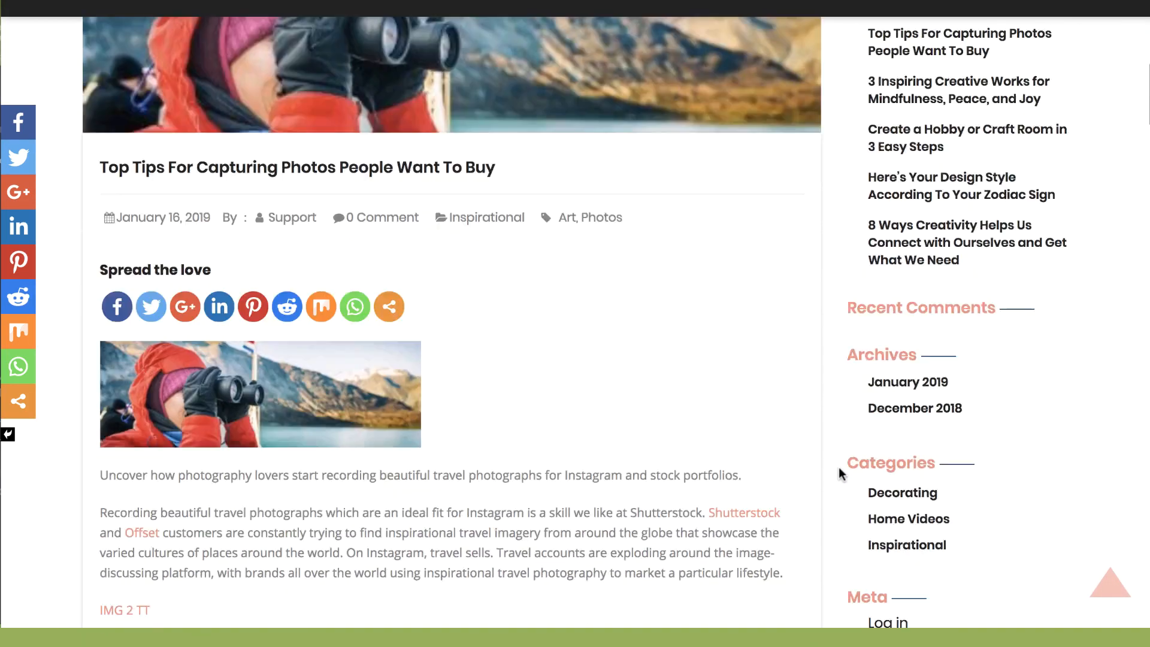
scroll(838, 466, "down", 4)
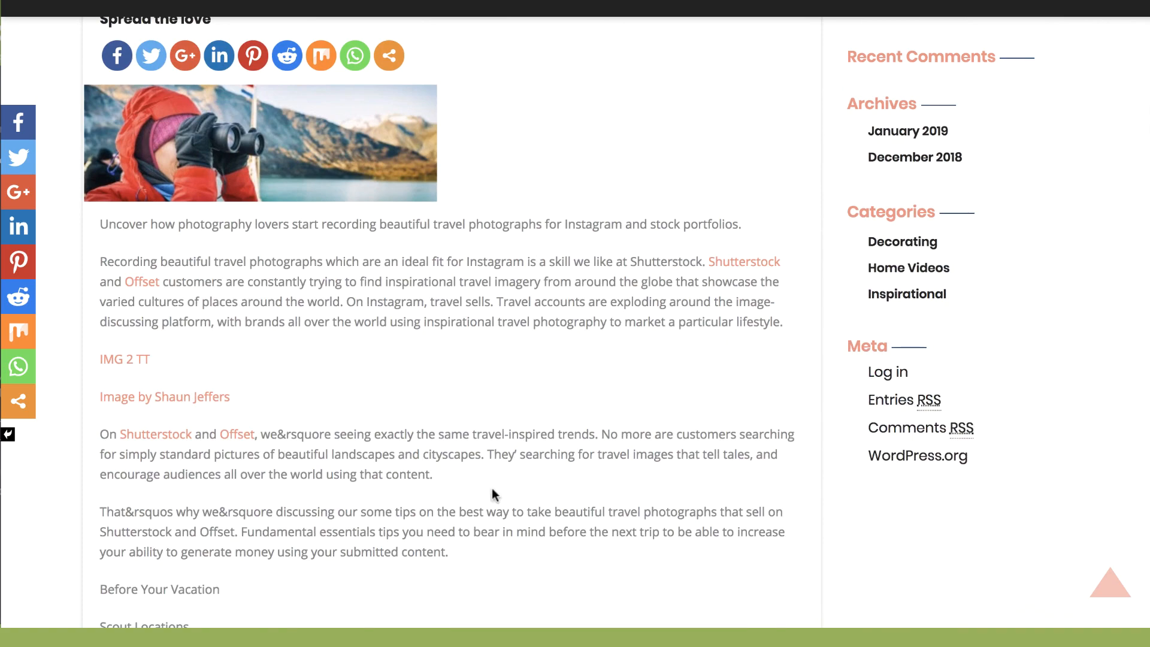
scroll(585, 512, "down", 1)
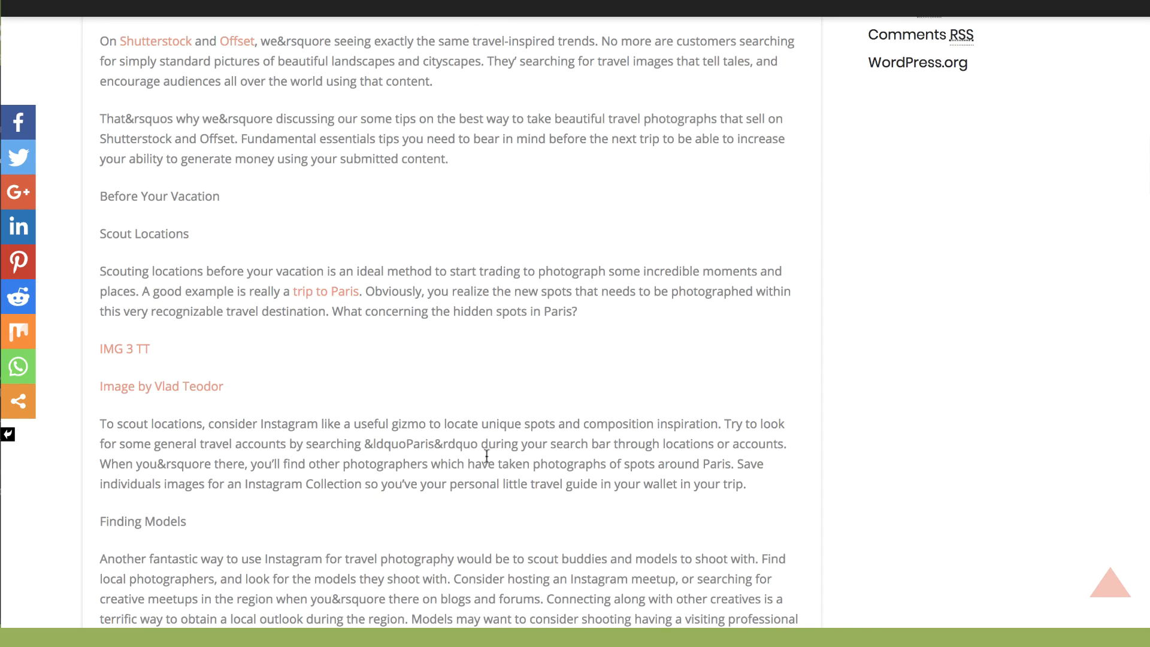
scroll(456, 510, "down", 10)
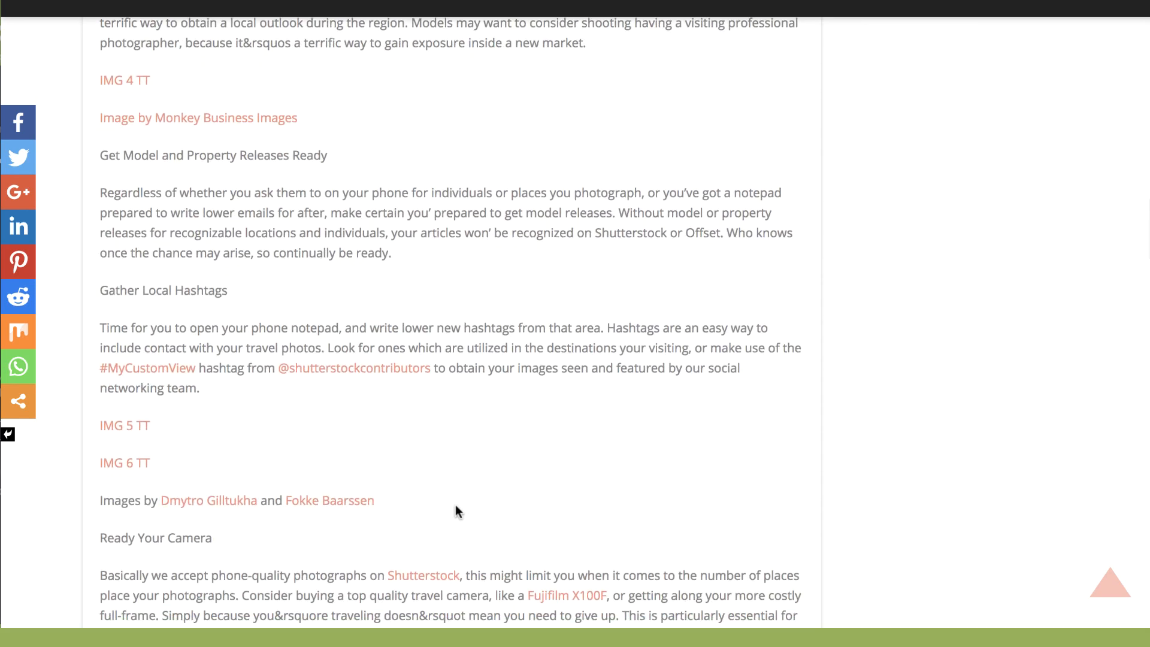
scroll(456, 510, "down", 12)
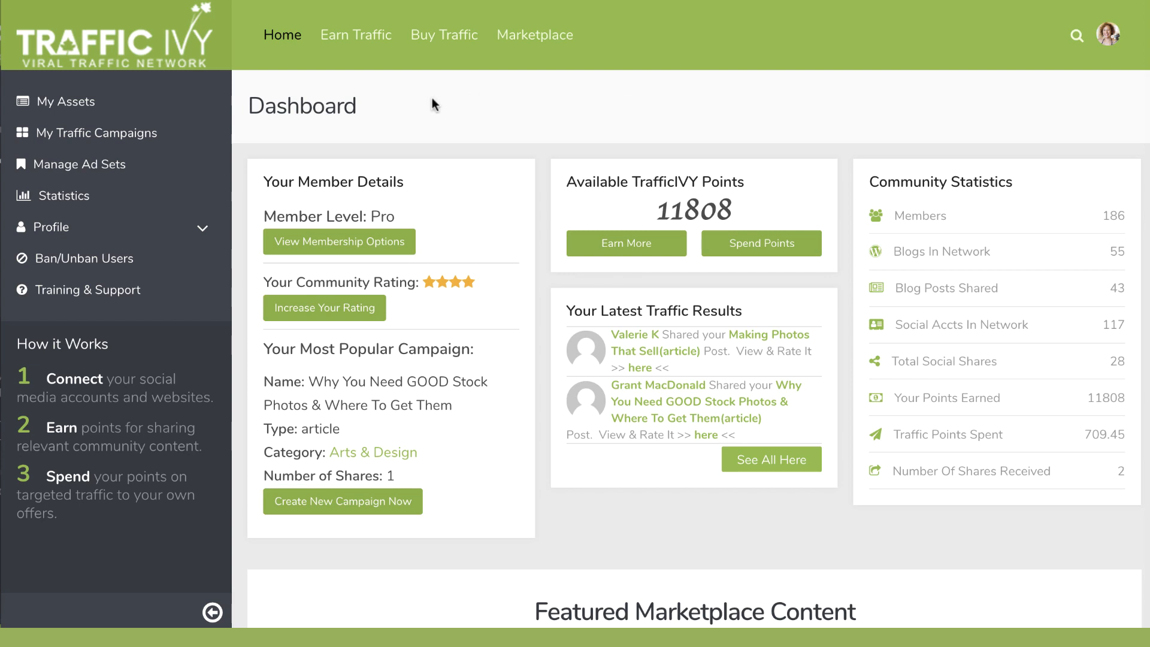
- Review the social media accounts and WordPress sites under My Assets, and return to the Marketplace
left_click(75, 96)
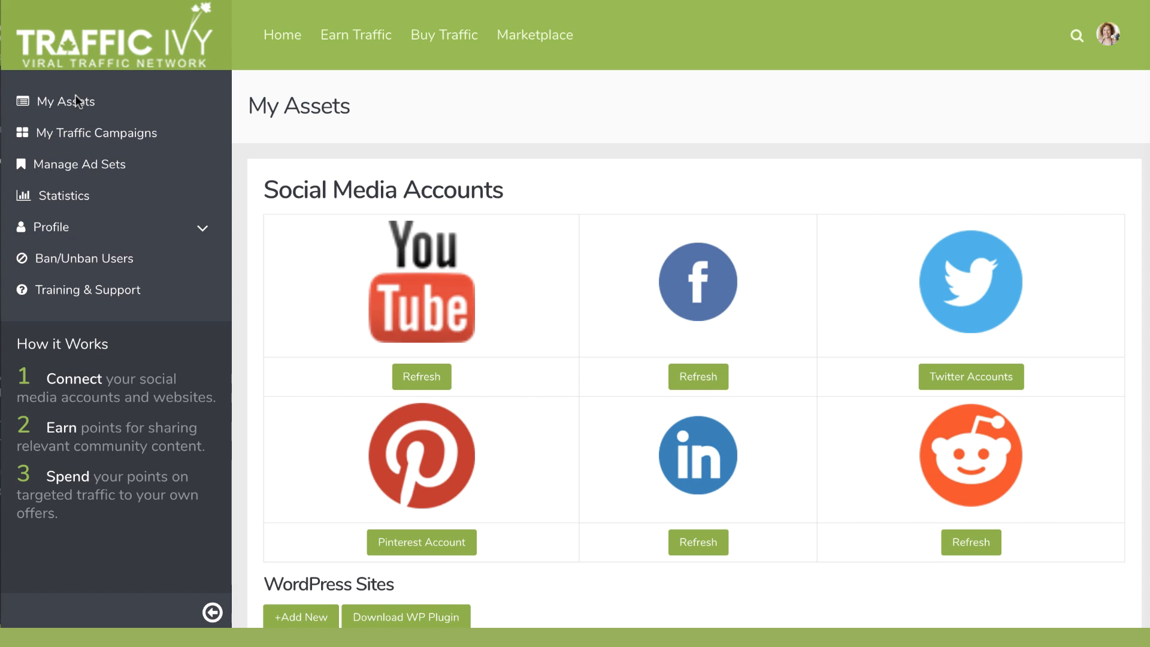
scroll(322, 457, "down", 1)
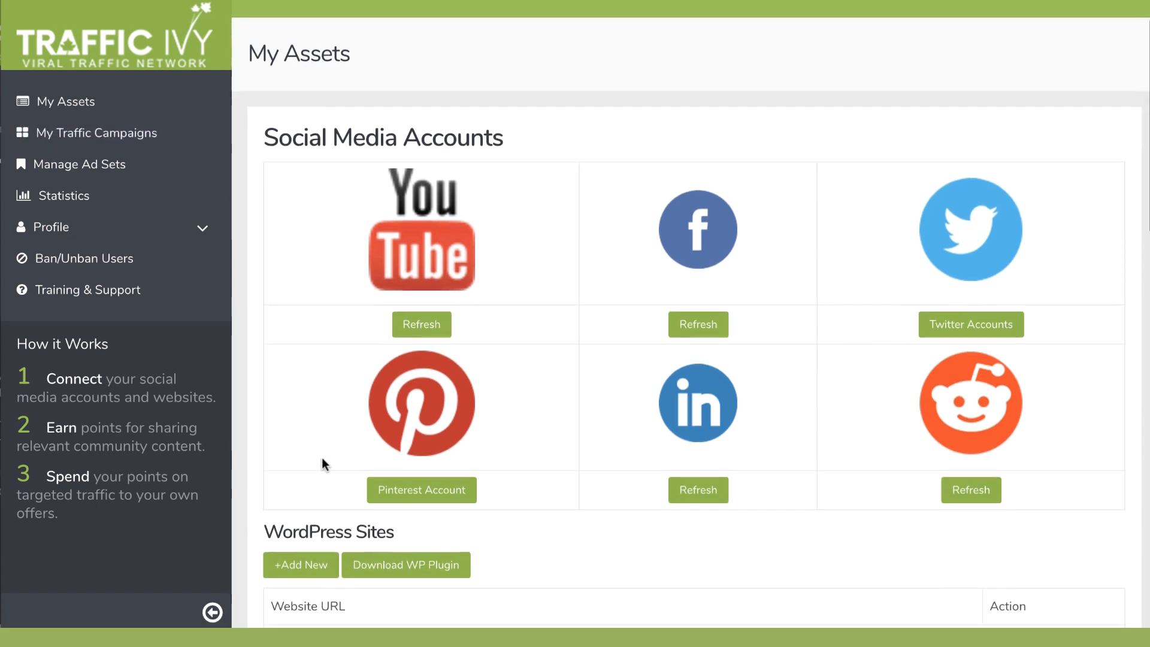
scroll(322, 458, "down", 2)
scroll(314, 545, "up", 3)
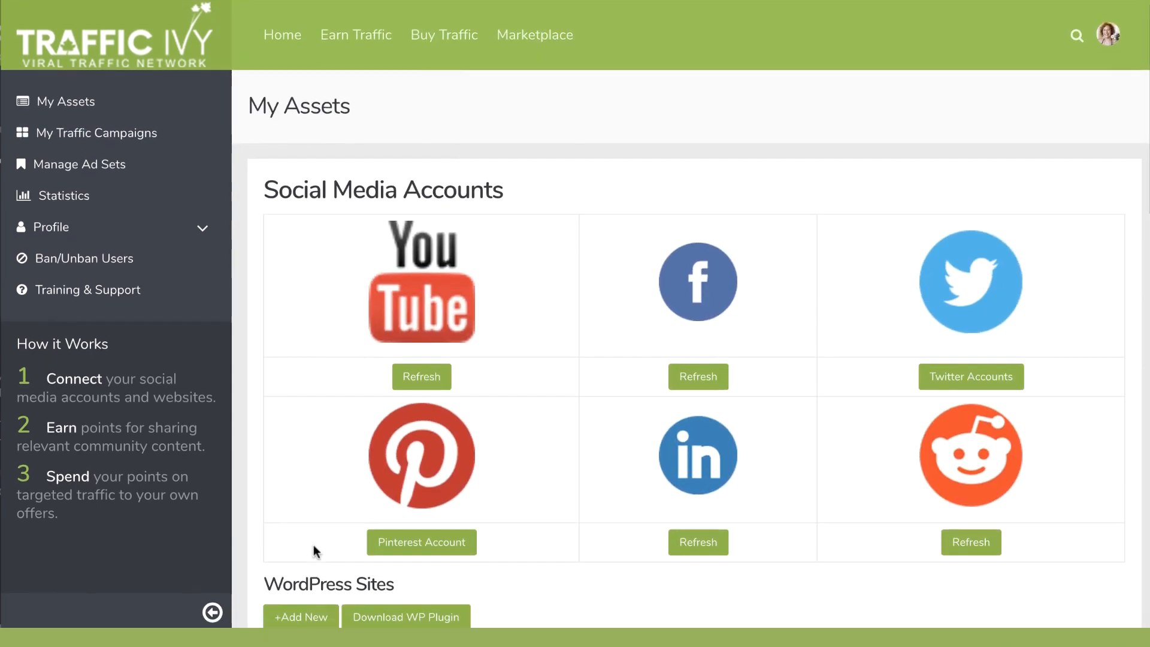
left_click(538, 37)
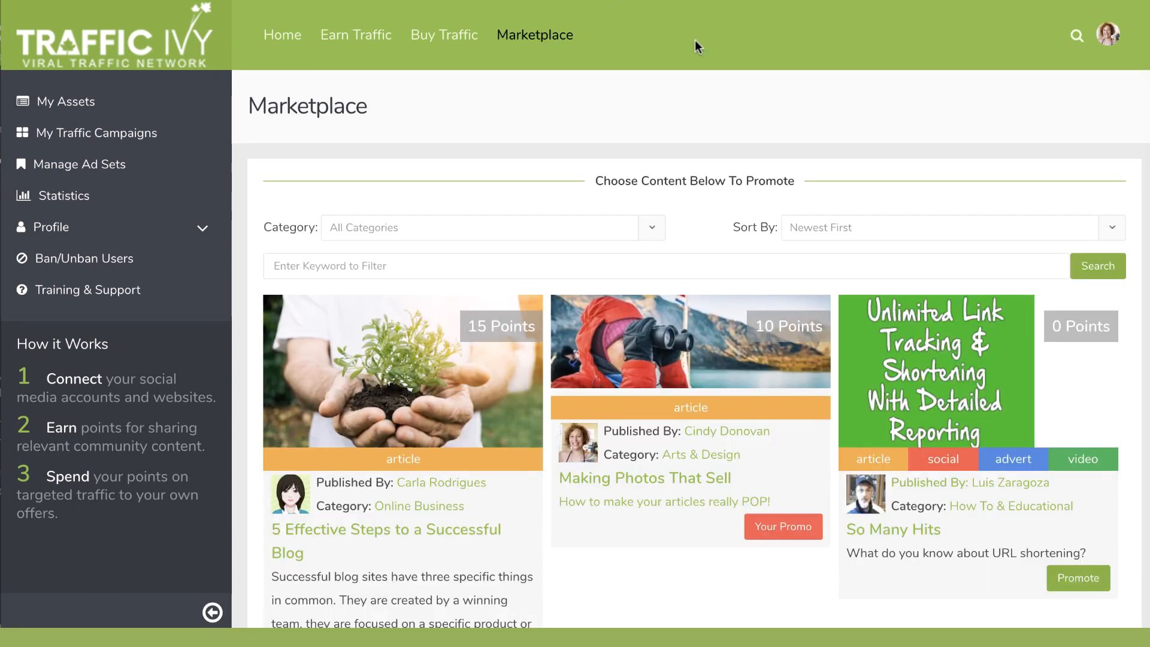